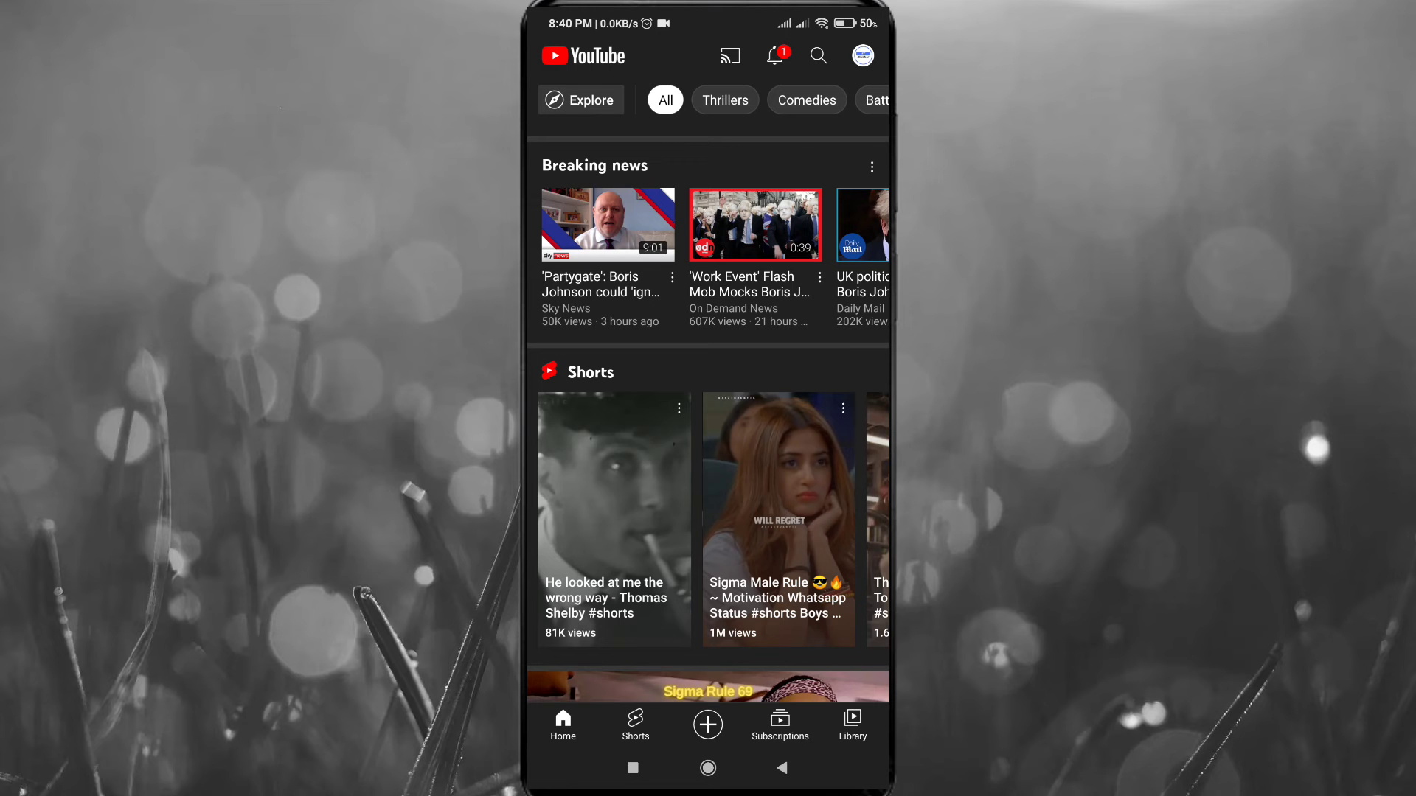
# Open the Trending category from Explore to show its Now feed of trending videos.
pyautogui.click(553, 97)
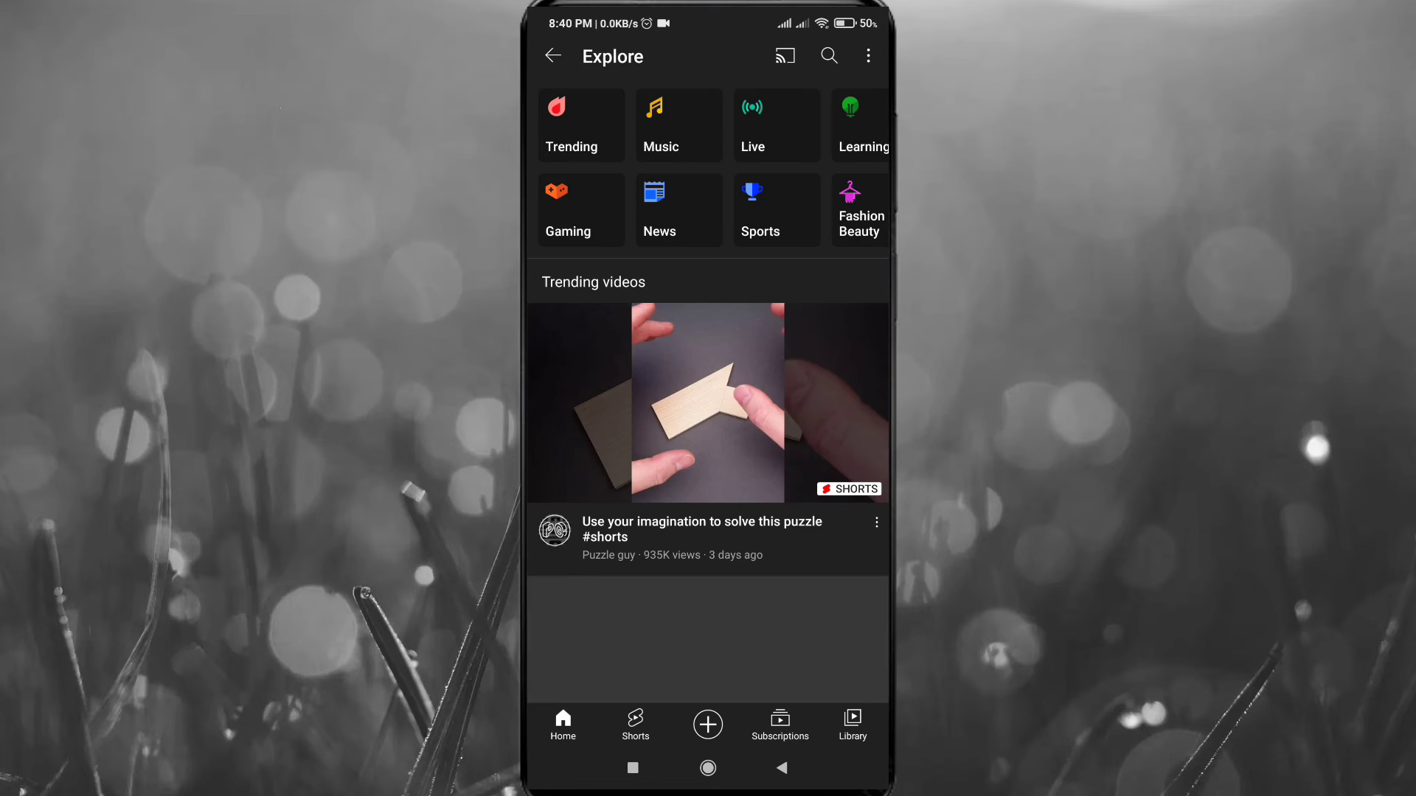
pyautogui.click(553, 105)
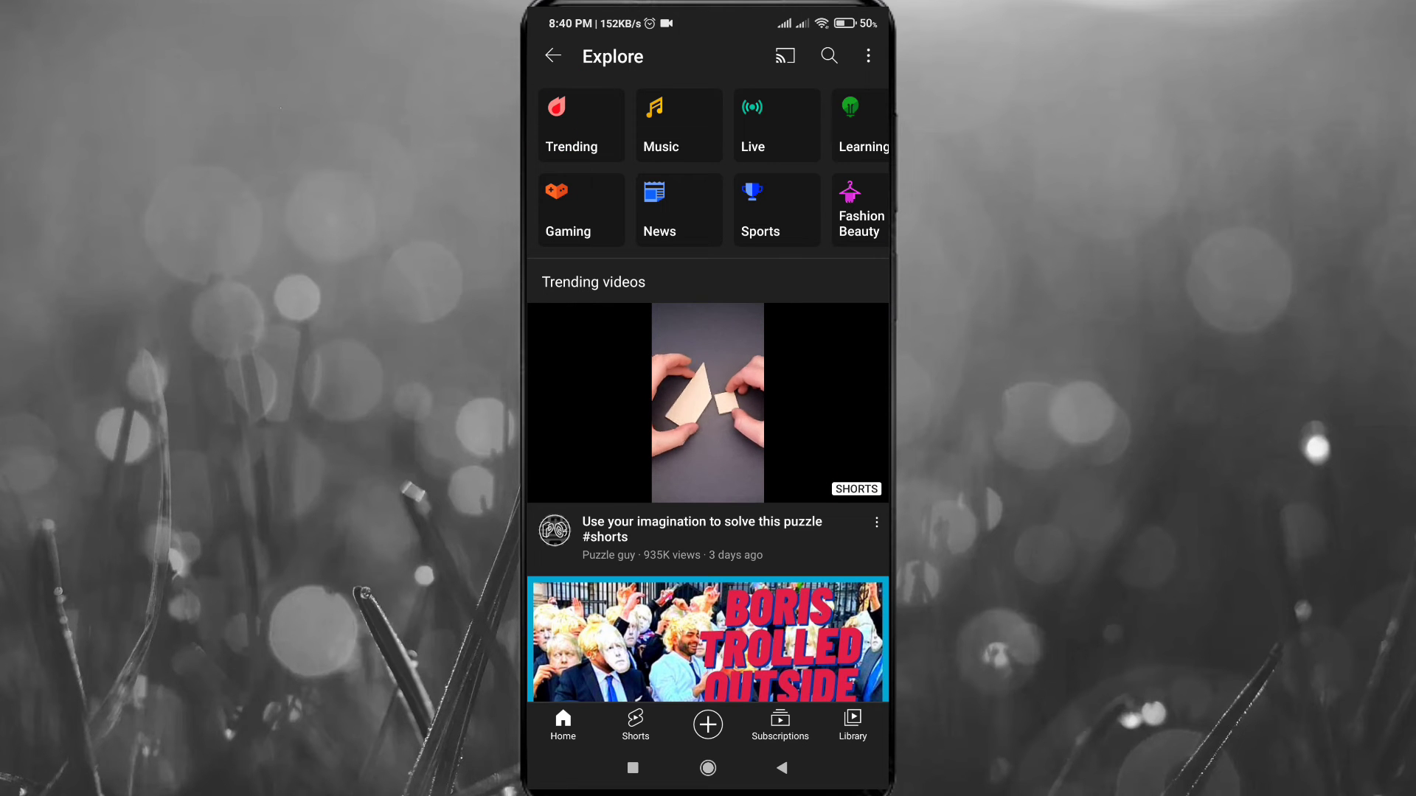
pyautogui.click(570, 110)
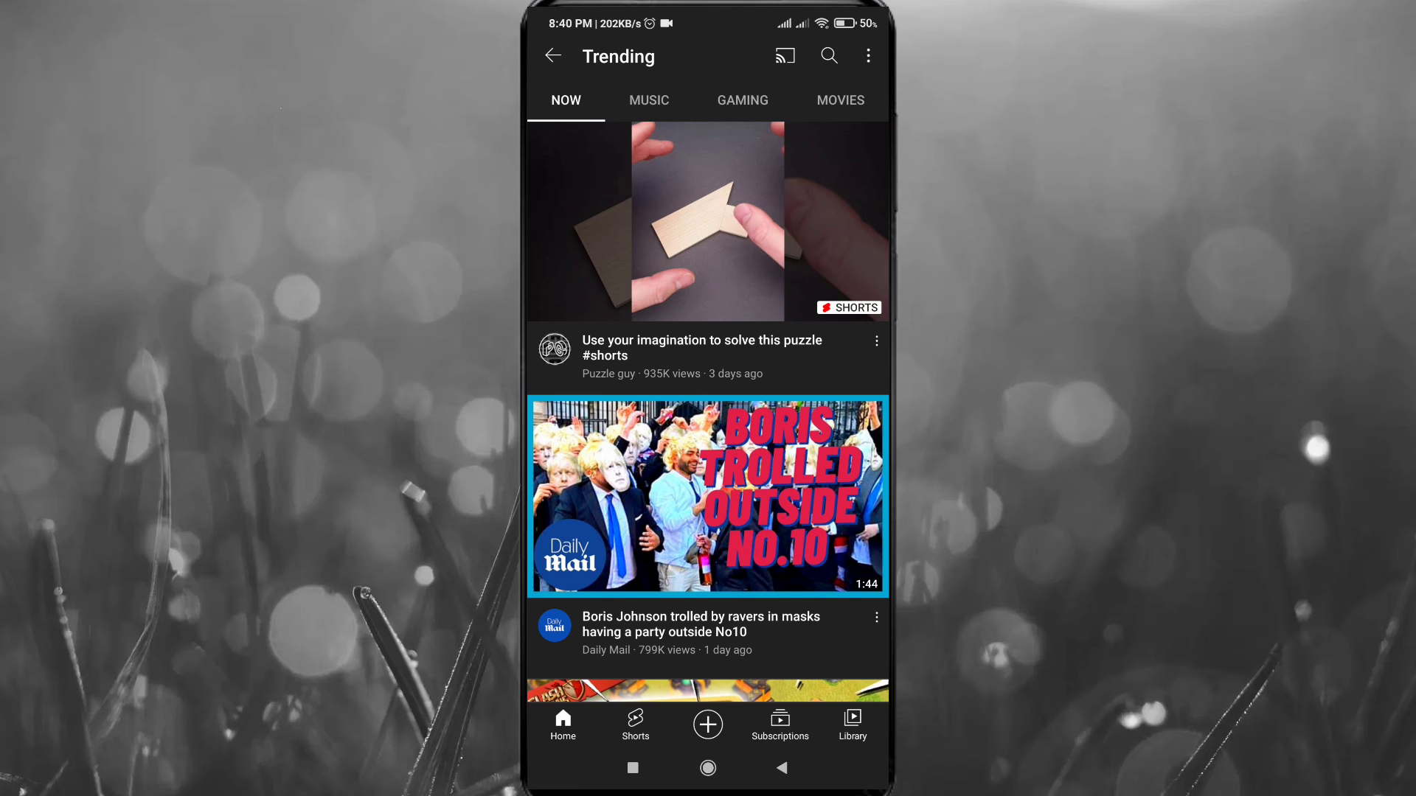
pyautogui.scroll(-3, 708, 398)
pyautogui.scroll(-3, 823, 281)
pyautogui.scroll(5, 821, 282)
pyautogui.scroll(-3, 829, 332)
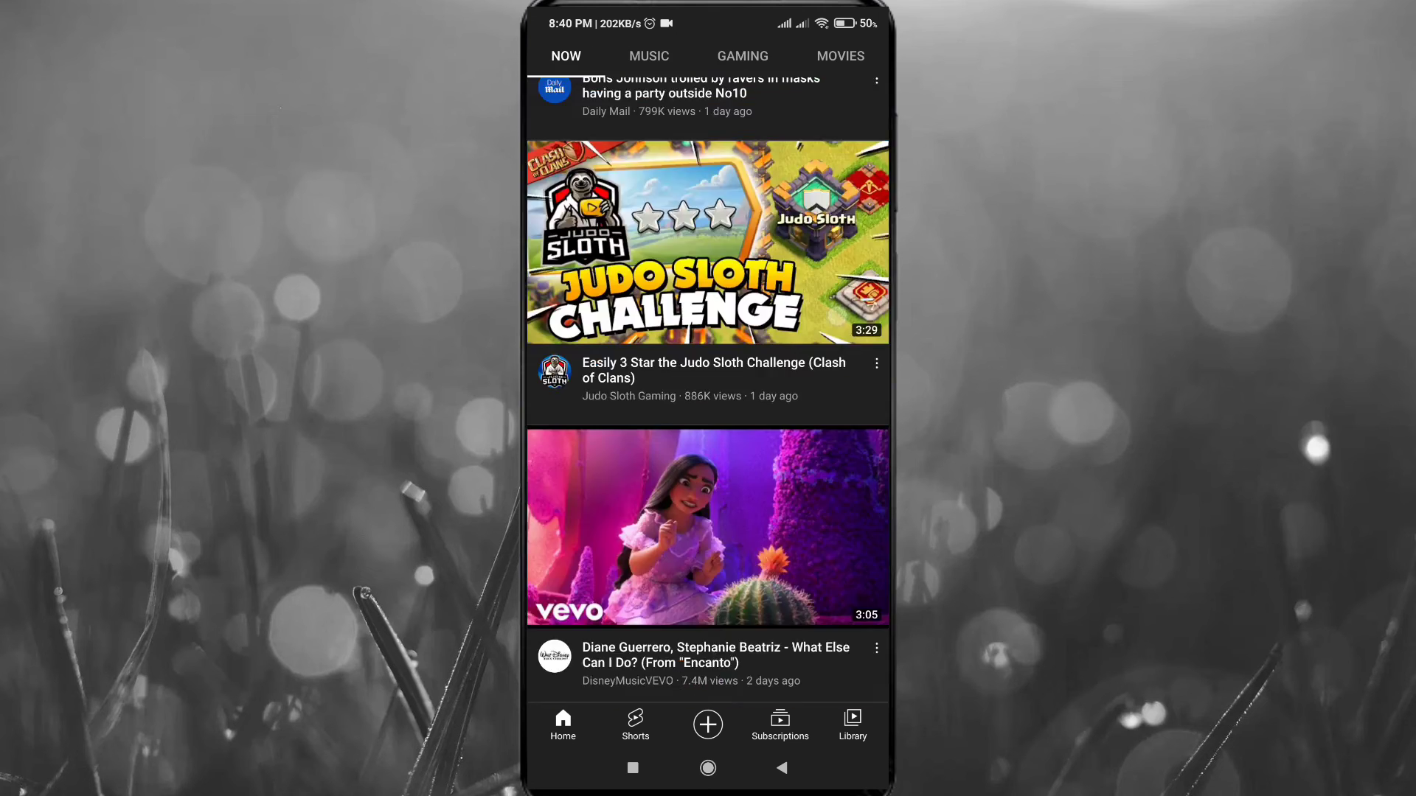
pyautogui.scroll(-3, 836, 189)
pyautogui.scroll(5, 836, 188)
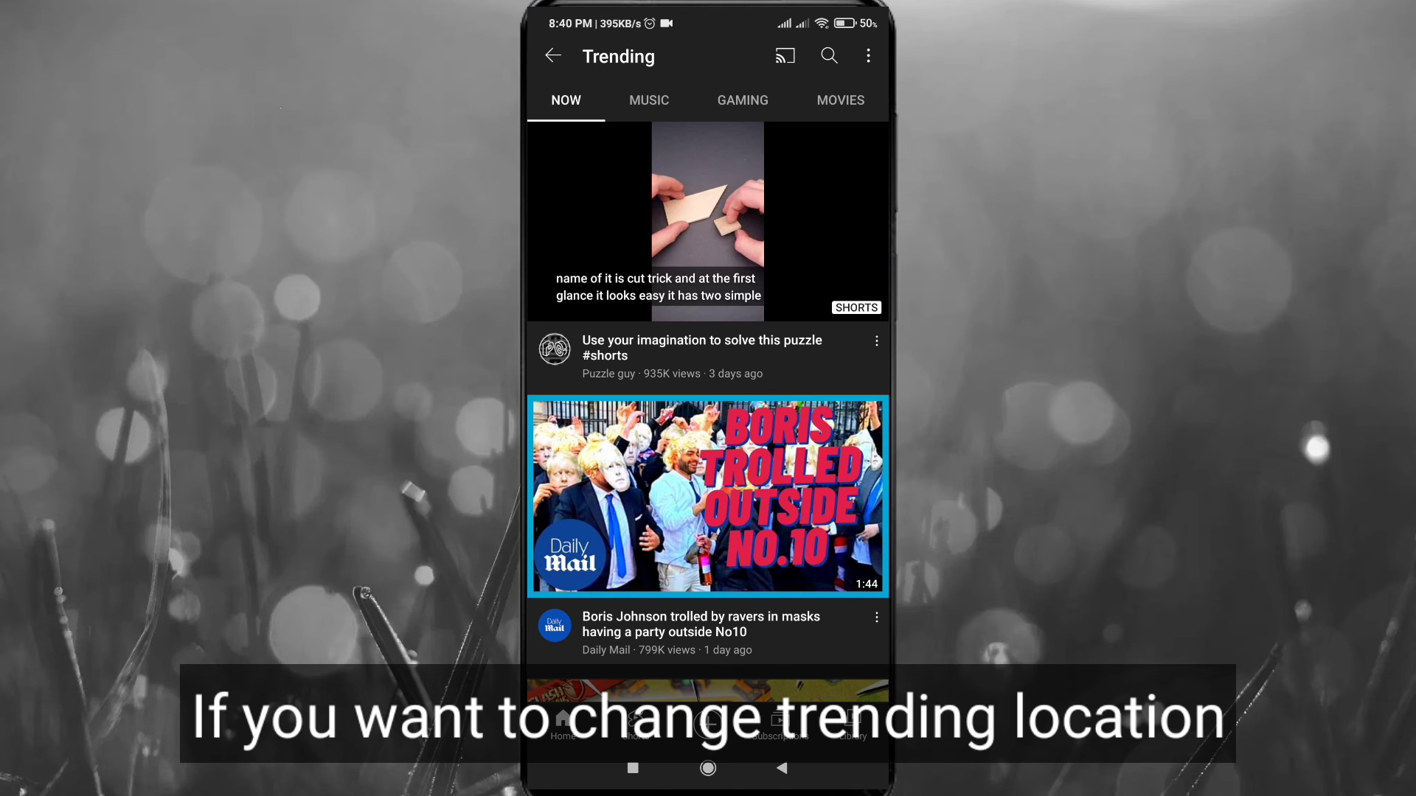
# Return Home and open General settings from the account menu, showing Location as United Kingdom.
pyautogui.click(553, 57)
pyautogui.click(557, 56)
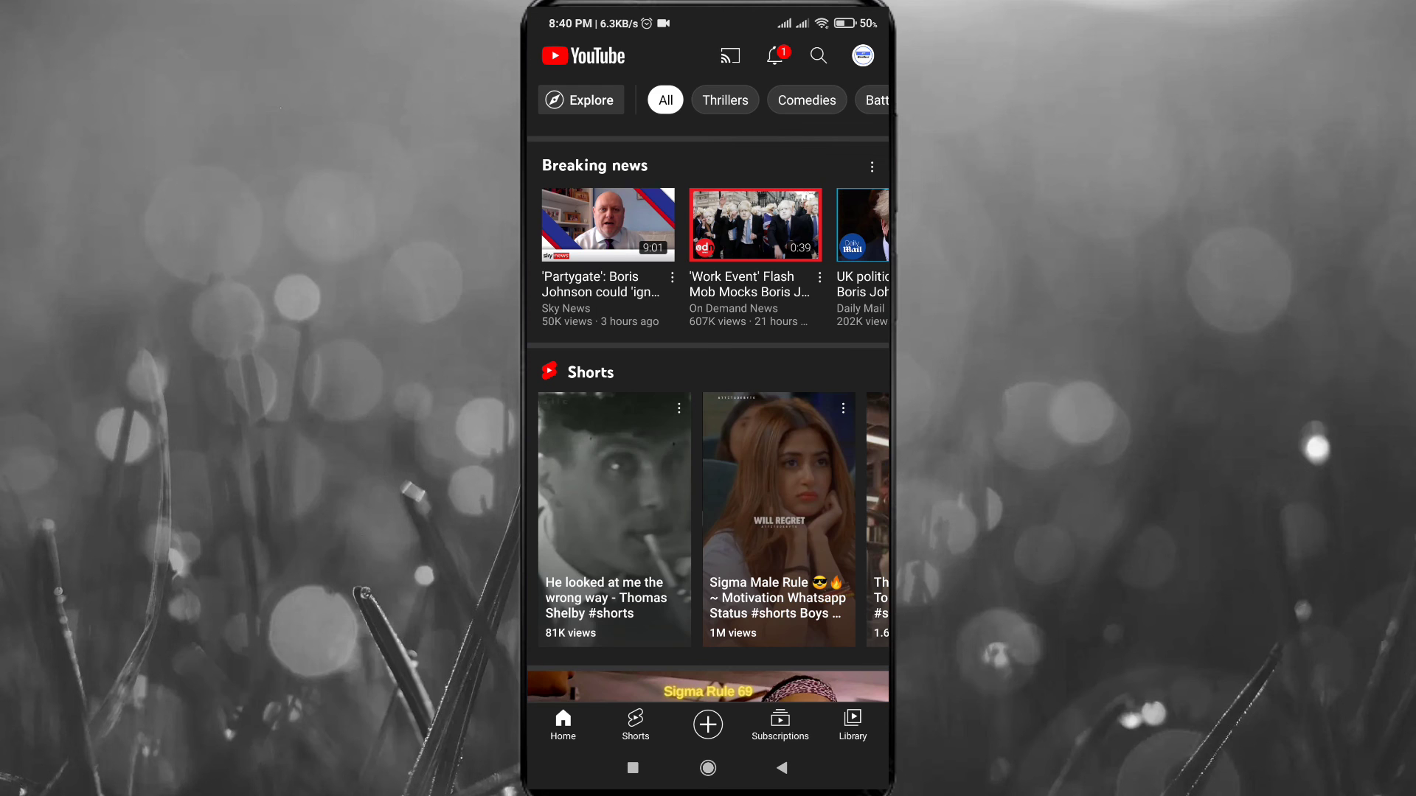
pyautogui.click(862, 55)
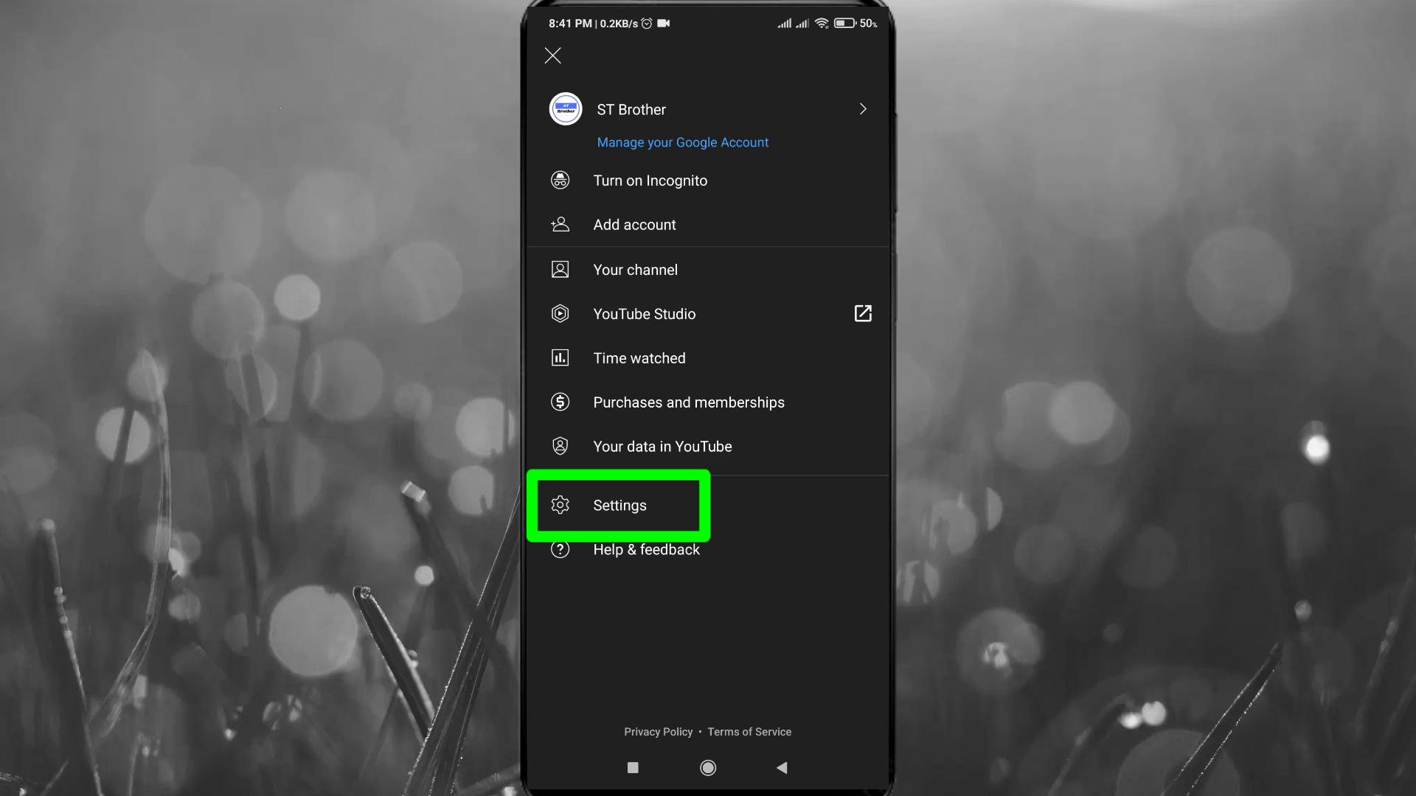
pyautogui.click(675, 498)
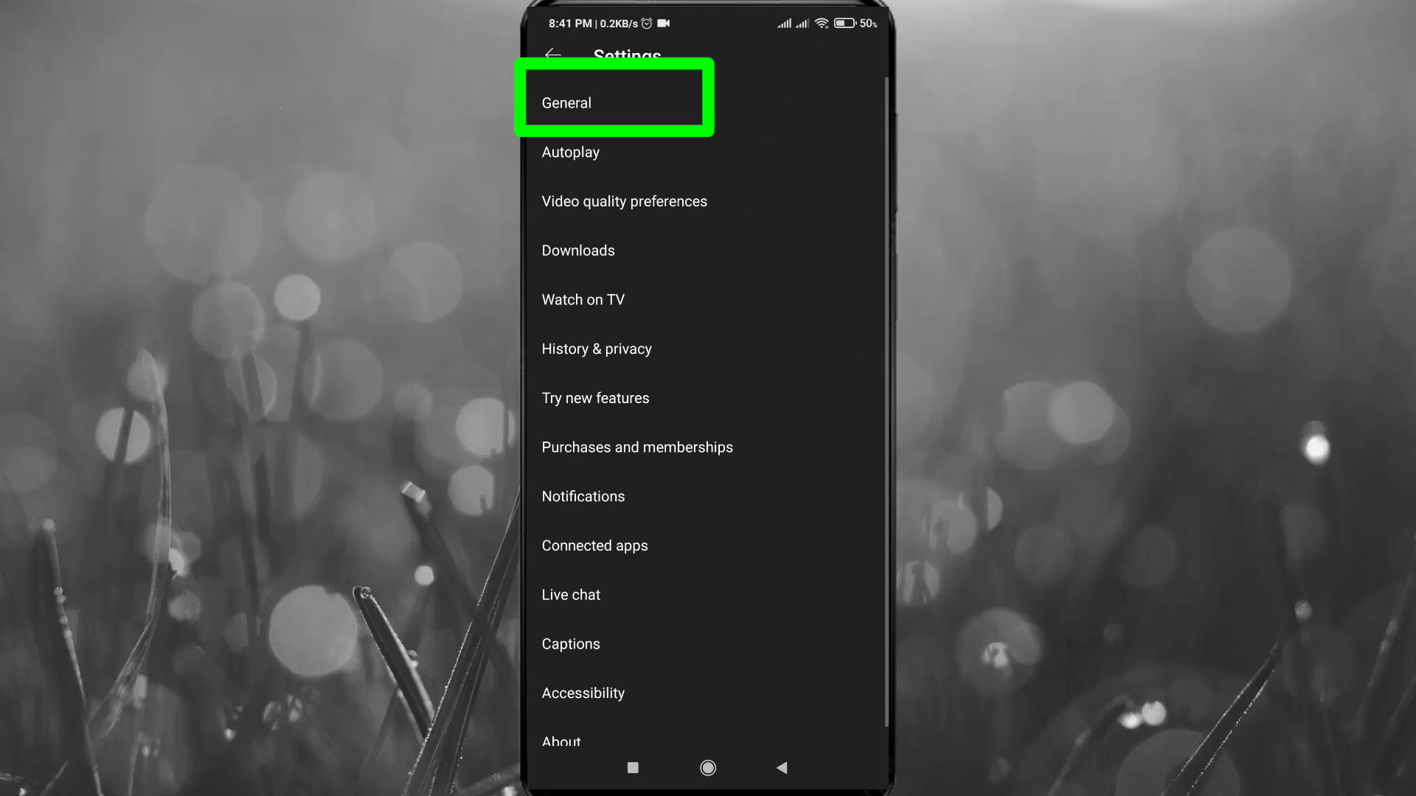
pyautogui.click(567, 103)
pyautogui.scroll(-2, 708, 420)
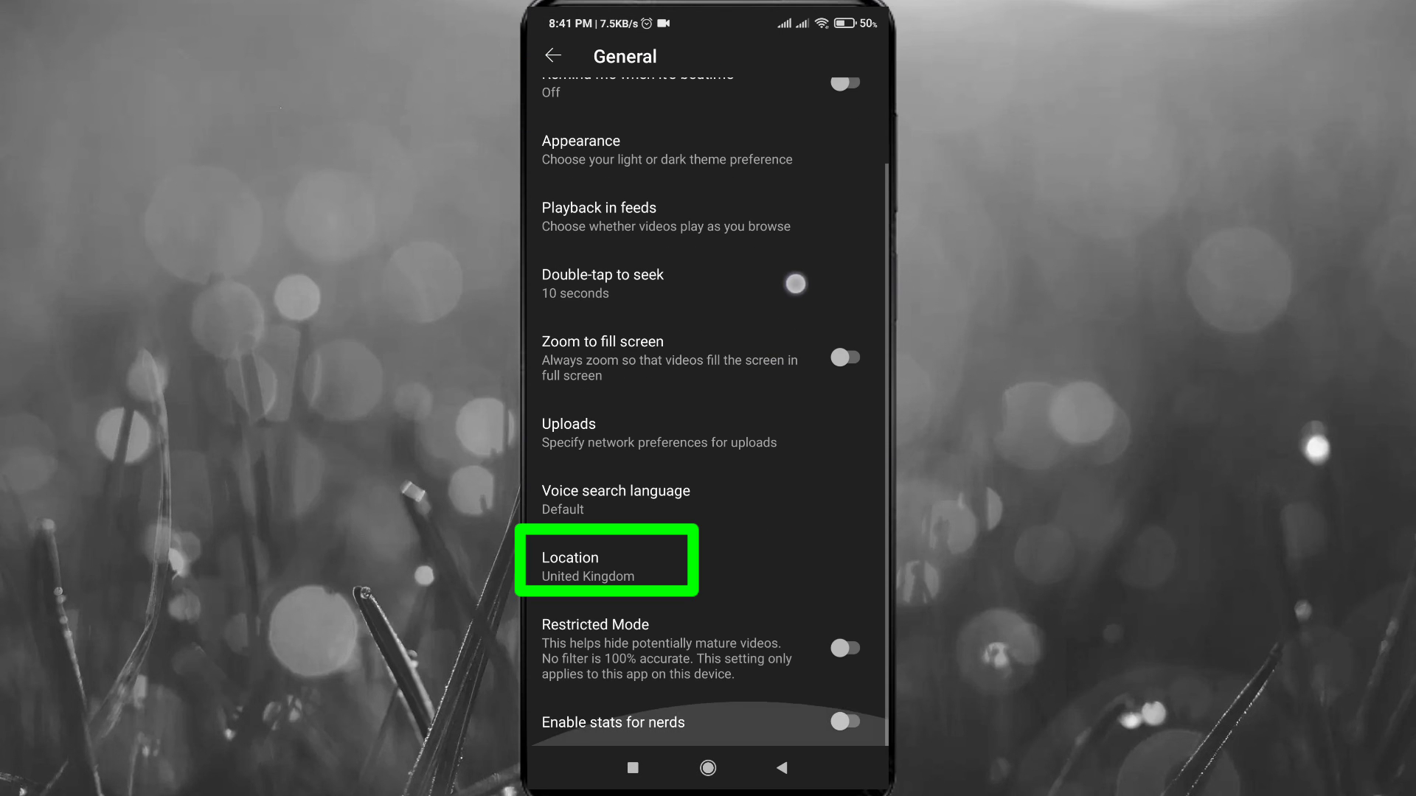